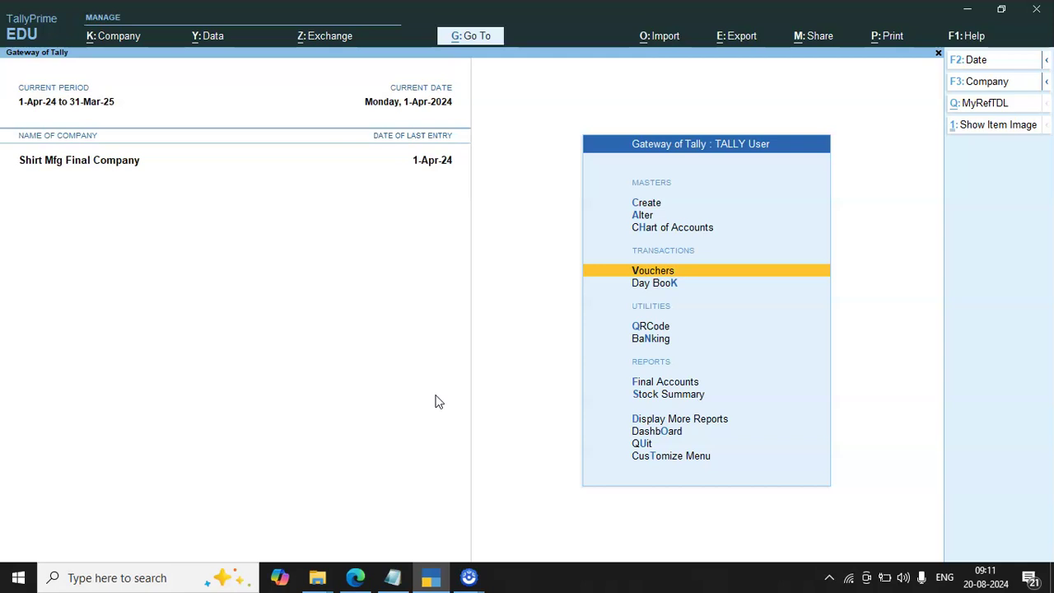
Start a sales voucher dated 1-Apr-24 and set its reference number to 8.
{"action": "key", "text": "Return"}
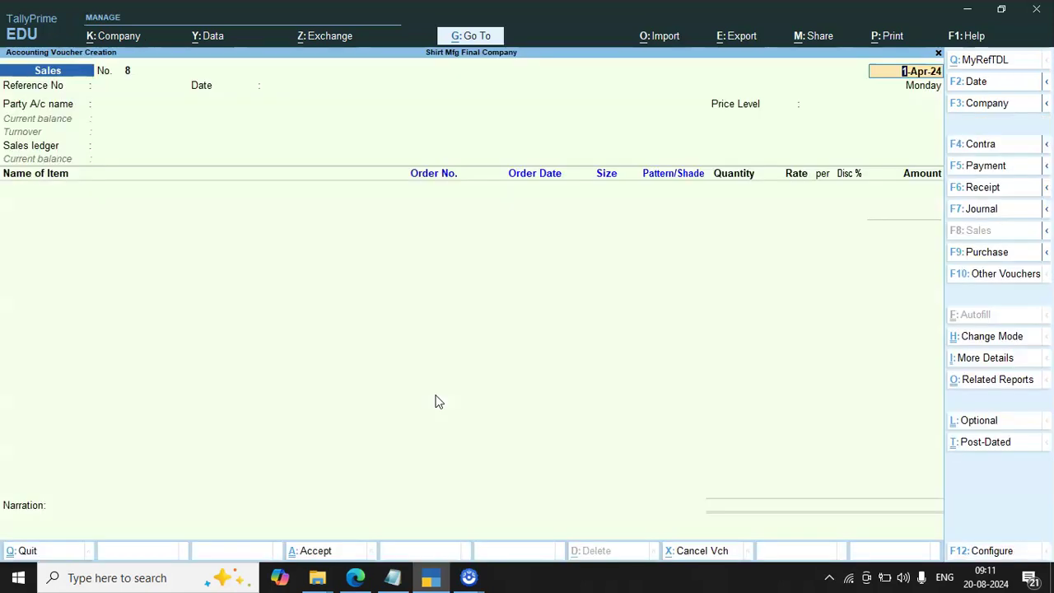
{"action": "key", "text": "Return"}
{"action": "type", "text": "8"}
{"action": "key", "text": "Return"}
{"action": "key", "text": "Return"}
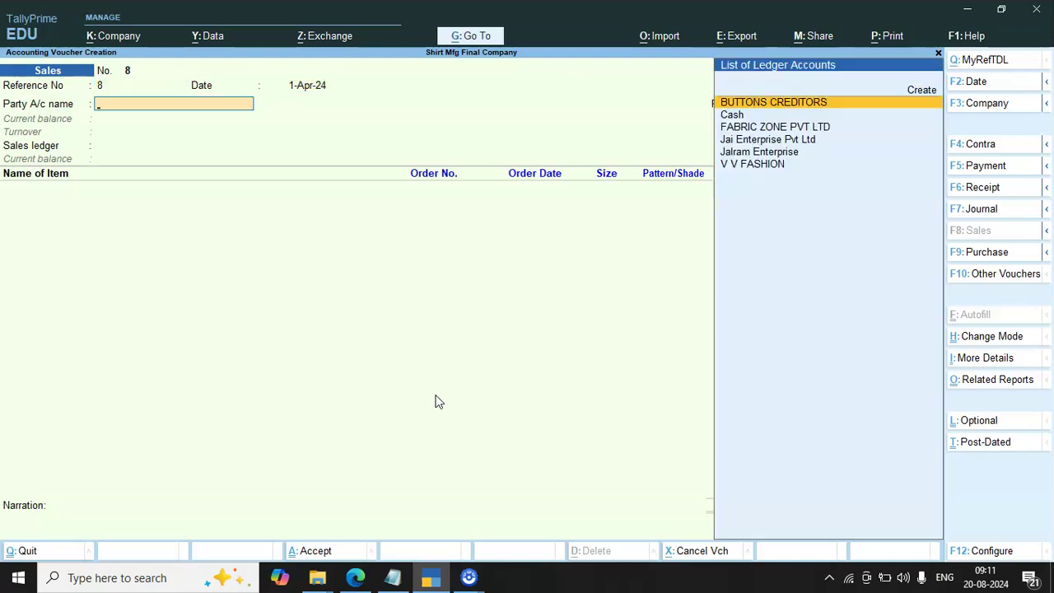
Choose V V FASHION as the party account of the sales voucher.
{"action": "key", "text": "Down"}
{"action": "key", "text": "Down"}
{"action": "key", "text": "Down"}
{"action": "key", "text": "Down"}
{"action": "key", "text": "Down"}
{"action": "key", "text": "Return"}
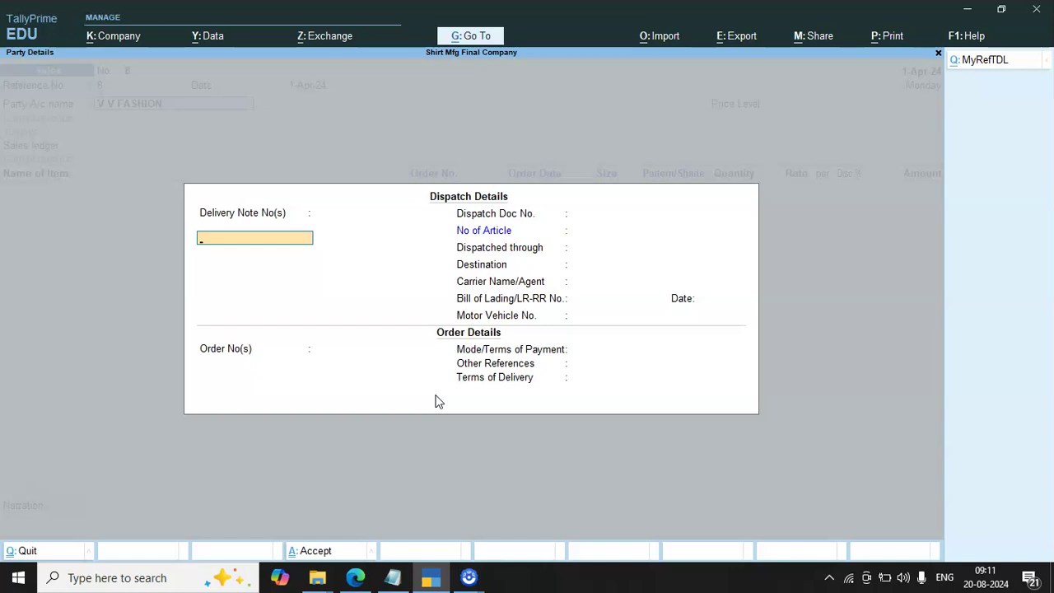
Accept the default dispatch and party details and use SALES as the sales ledger.
{"action": "key", "text": "ctrl+a"}
{"action": "key", "text": "Return"}
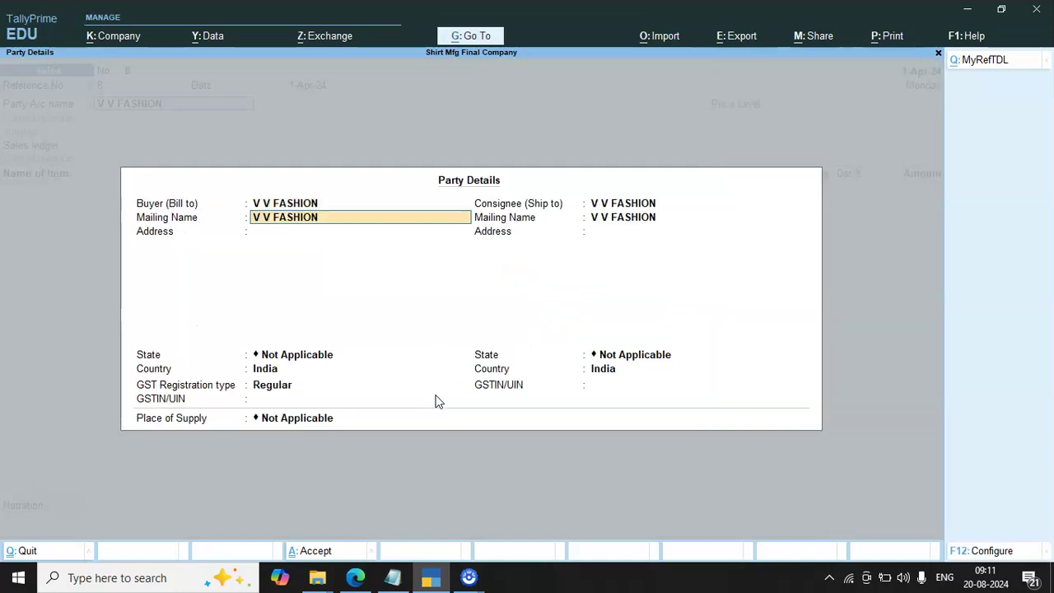
{"action": "key", "text": "ctrl+a"}
{"action": "key", "text": "Return"}
{"action": "key", "text": "Return"}
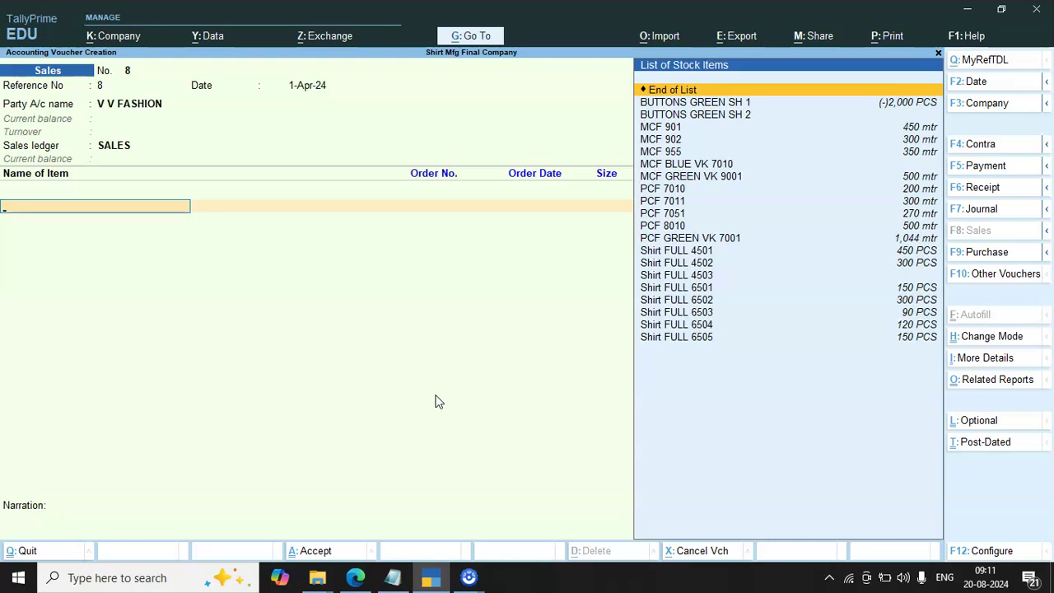
Add the stock item Shirt FULL 4501 and allocate it from the Main Location godown.
{"action": "type", "text": "4501"}
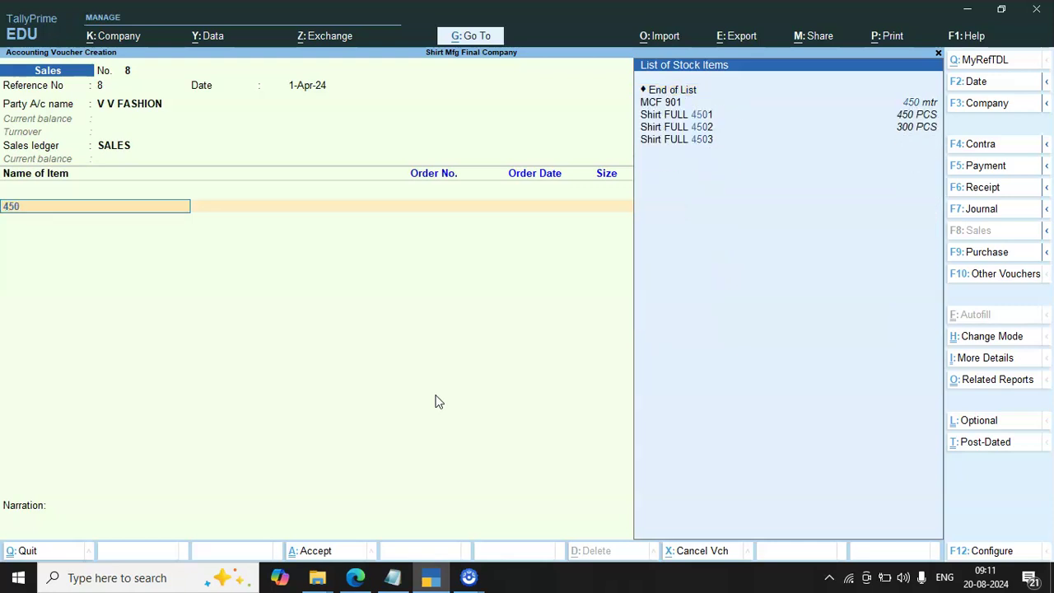
{"action": "key", "text": "Return"}
{"action": "key", "text": "Down"}
{"action": "key", "text": "Down"}
{"action": "key", "text": "Down"}
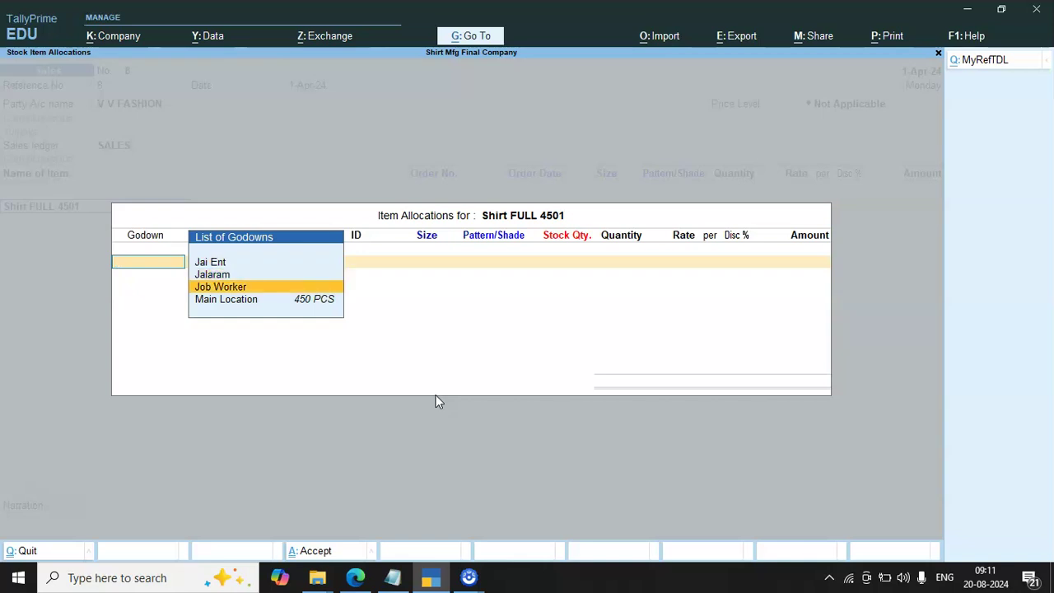
{"action": "key", "text": "Return"}
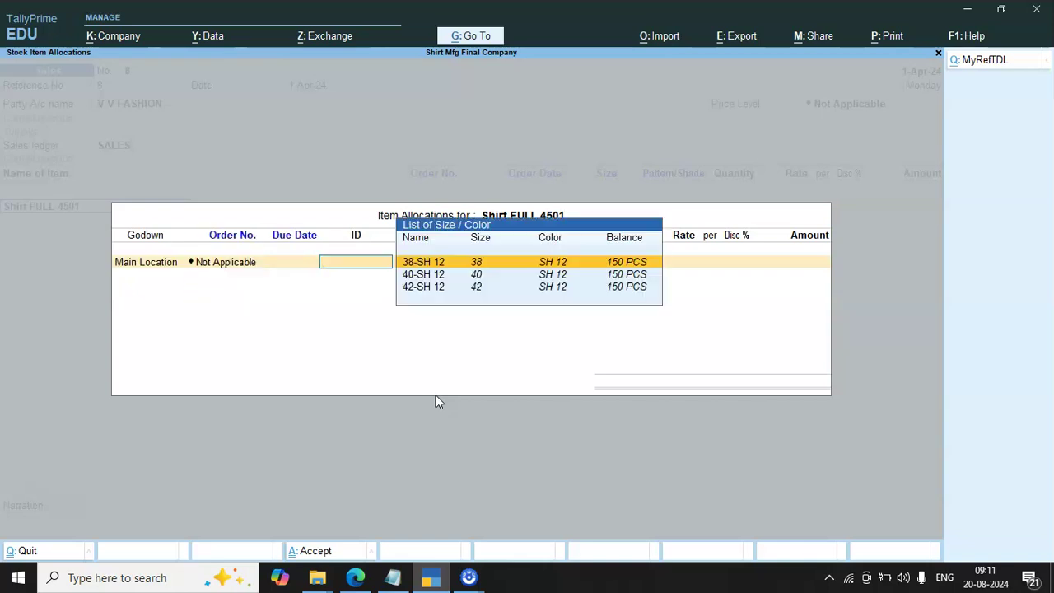
Examine the sizes, shades and stock balances available for Shirt FULL 4501.
{"action": "key", "text": "Down"}
{"action": "key", "text": "Down"}
{"action": "key", "text": "Down"}
{"action": "key", "text": "Down"}
{"action": "key", "text": "Down"}
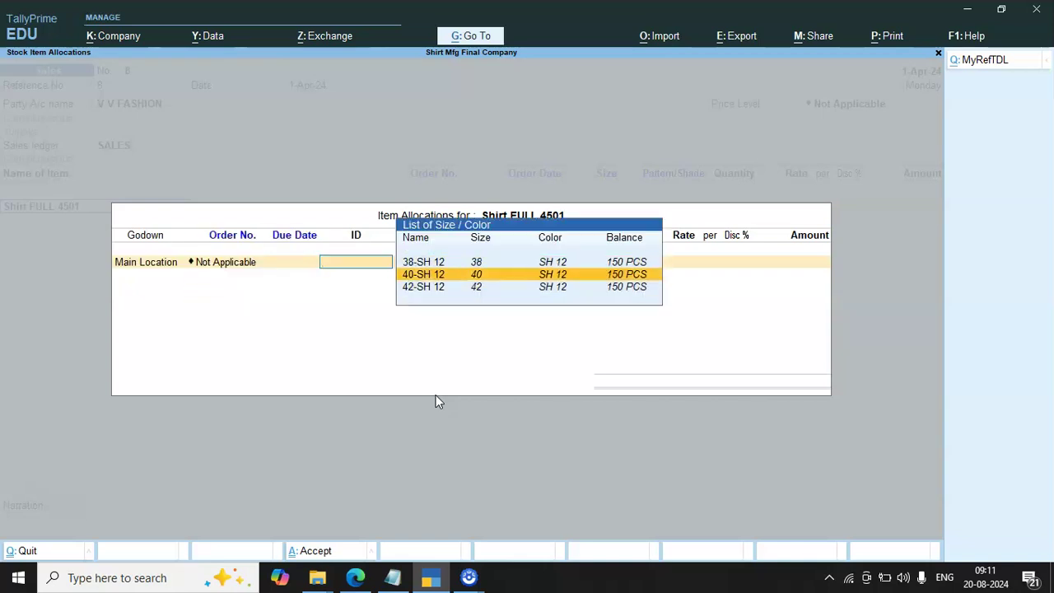
{"action": "key", "text": "Up"}
{"action": "key", "text": "Up"}
{"action": "key", "text": "Up"}
{"action": "key", "text": "Down"}
{"action": "key", "text": "Up"}
{"action": "key", "text": "Down"}
{"action": "key", "text": "Up"}
{"action": "key", "text": "Up"}
{"action": "key", "text": "Up"}
{"action": "key", "text": "Down"}
{"action": "key", "text": "Down"}
{"action": "key", "text": "Up"}
{"action": "key", "text": "Up"}
{"action": "key", "text": "Down"}
{"action": "key", "text": "Down"}
{"action": "key", "text": "Up"}
{"action": "key", "text": "Up"}
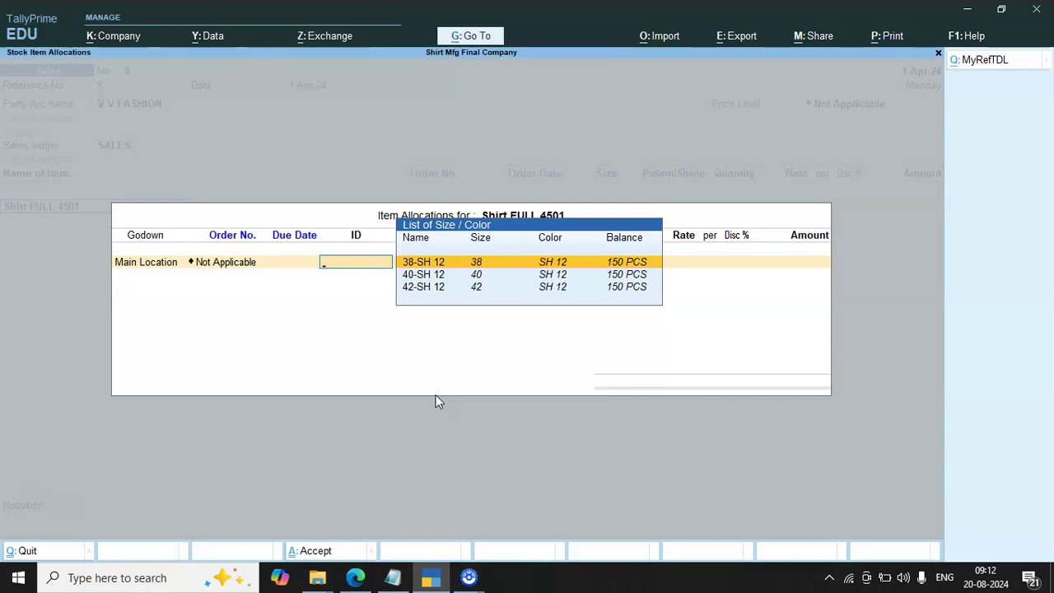
Allocate 20 PCS each of 38-SH 12 and 40-SH 12 for Shirt FULL 4501.
{"action": "type", "text": "38"}
{"action": "key", "text": "Return"}
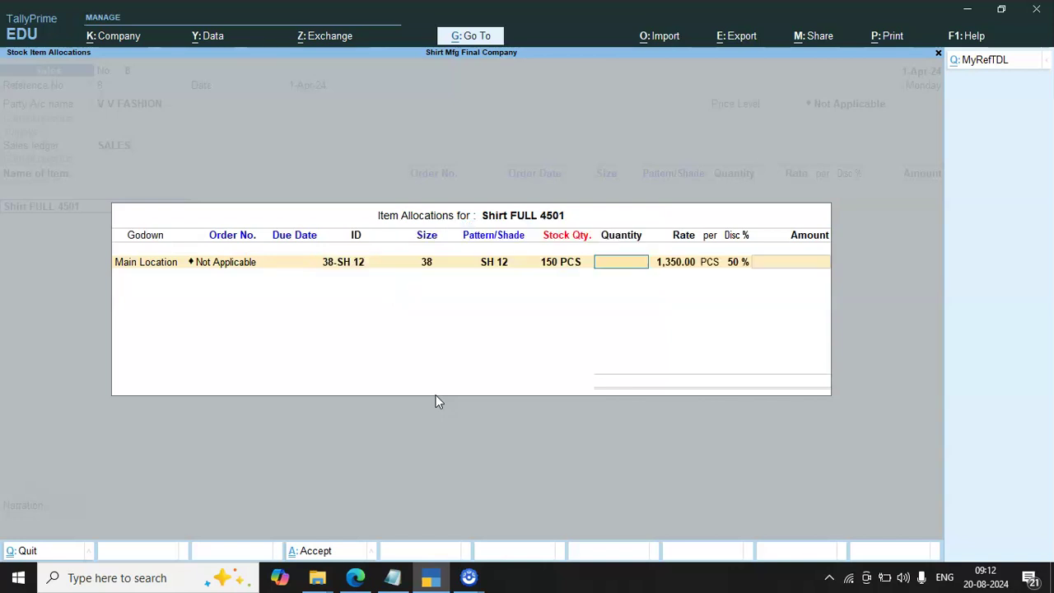
{"action": "type", "text": "20"}
{"action": "key", "text": "Return"}
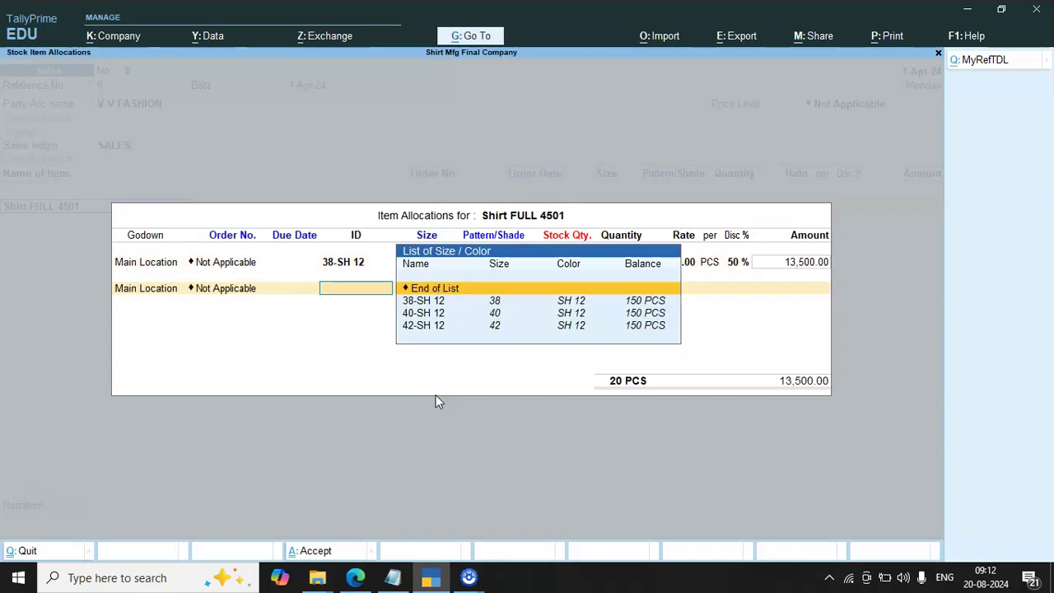
{"action": "type", "text": "40"}
{"action": "key", "text": "Return"}
{"action": "type", "text": "20"}
{"action": "key", "text": "Return"}
Allocate 20 PCS of 42-SH 12 and finish the allocations for Shirt FULL 4501.
{"action": "type", "text": "42-SH 12"}
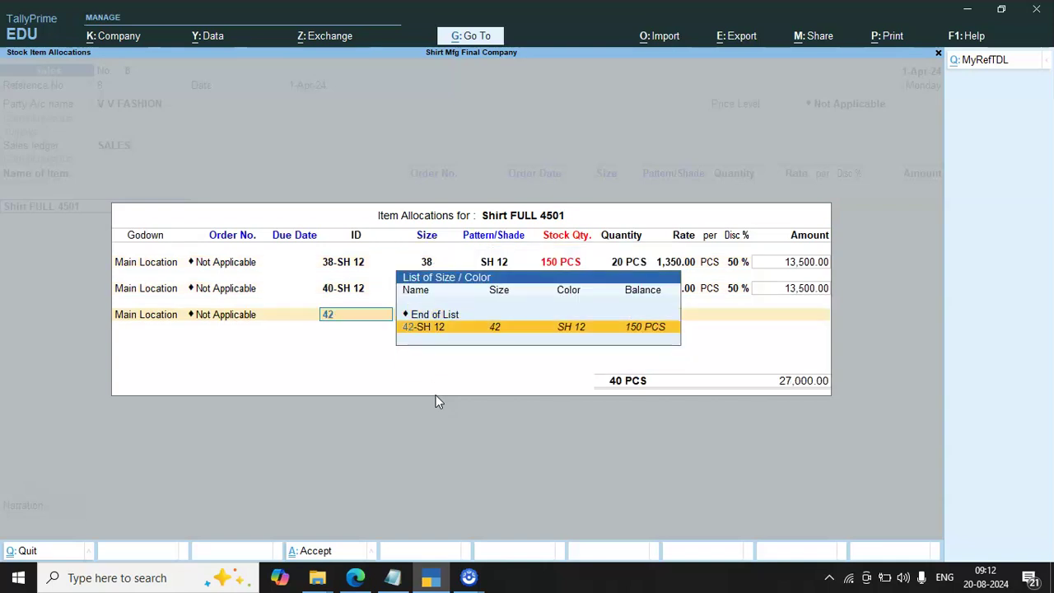
{"action": "key", "text": "Return"}
{"action": "type", "text": "20"}
{"action": "key", "text": "Return"}
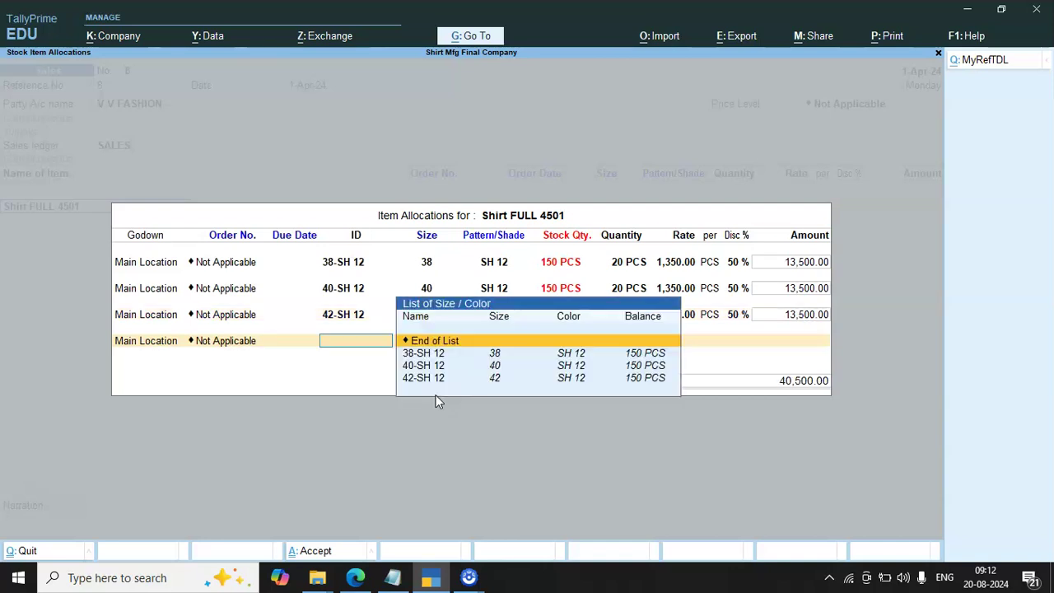
{"action": "key", "text": "Return"}
Add the stock item Shirt FULL 4502 and allocate it from the Main Location godown.
{"action": "type", "text": "4502"}
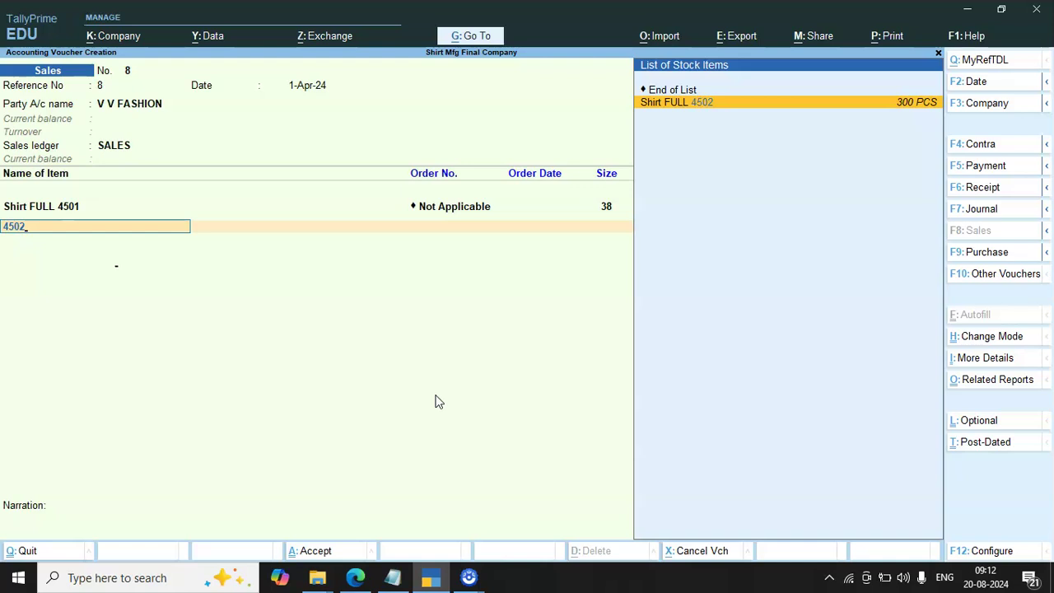
{"action": "key", "text": "Return"}
{"action": "key", "text": "Down"}
{"action": "key", "text": "Down"}
{"action": "key", "text": "Down"}
{"action": "key", "text": "Return"}
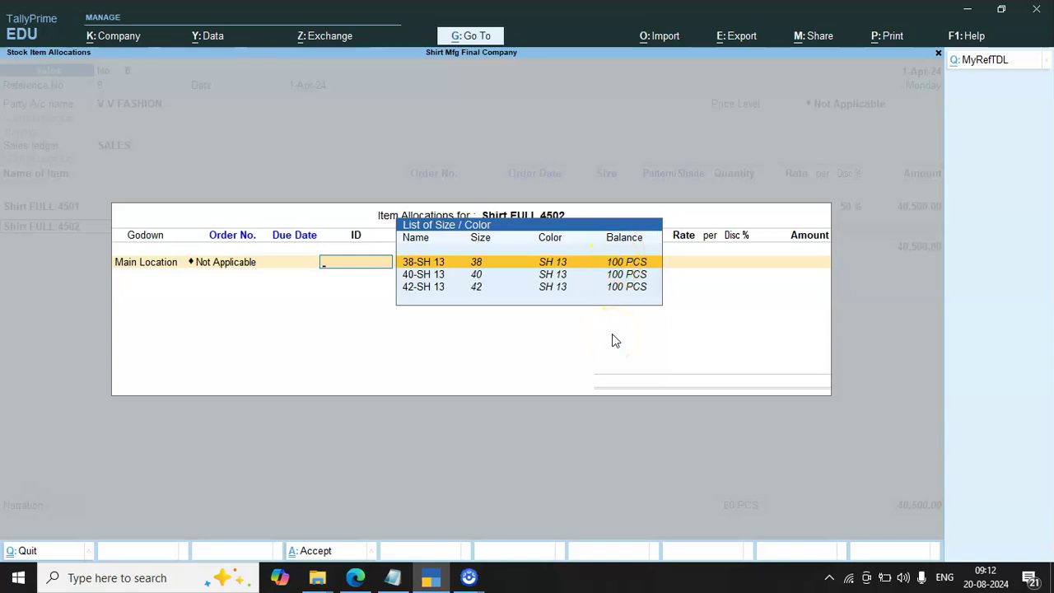
Allocate 20 PCS each of 38-SH 13 and 40-SH 13 for Shirt FULL 4502.
{"action": "type", "text": "38"}
{"action": "key", "text": "Return"}
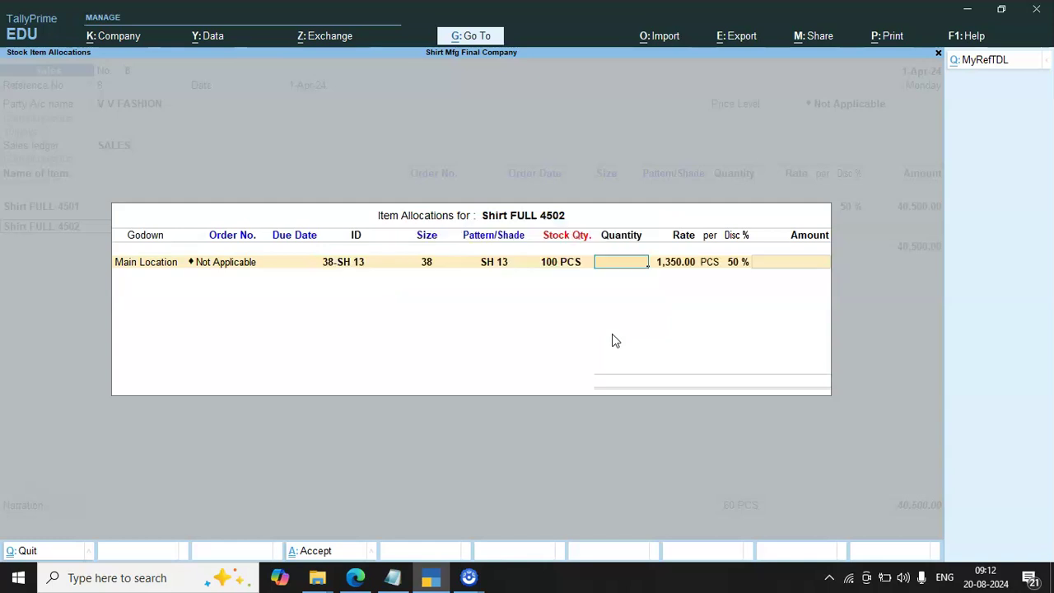
{"action": "type", "text": "20"}
{"action": "key", "text": "Return"}
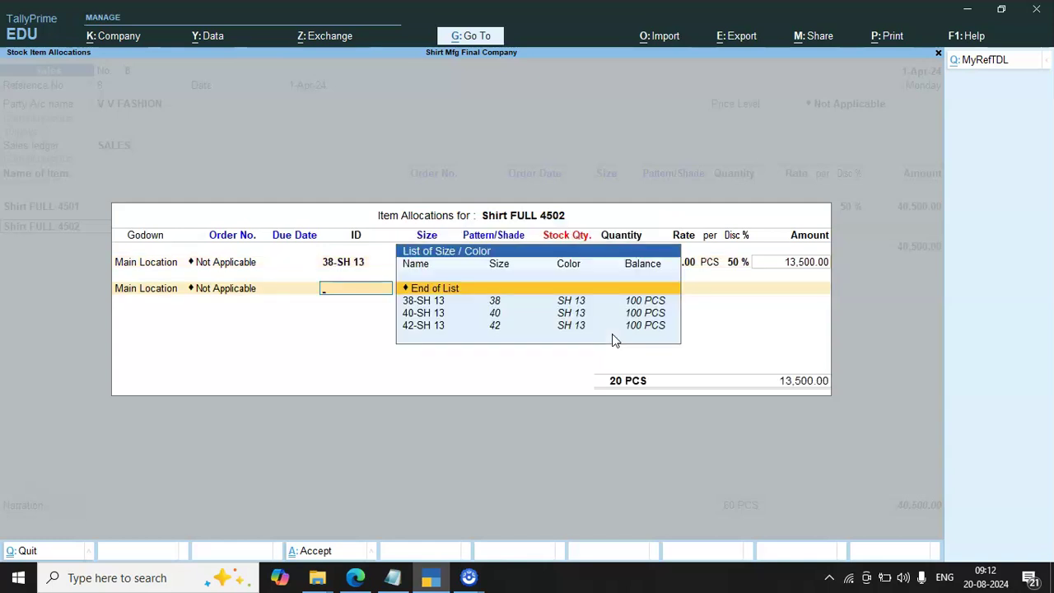
{"action": "type", "text": "40"}
{"action": "key", "text": "Return"}
{"action": "type", "text": "2"}
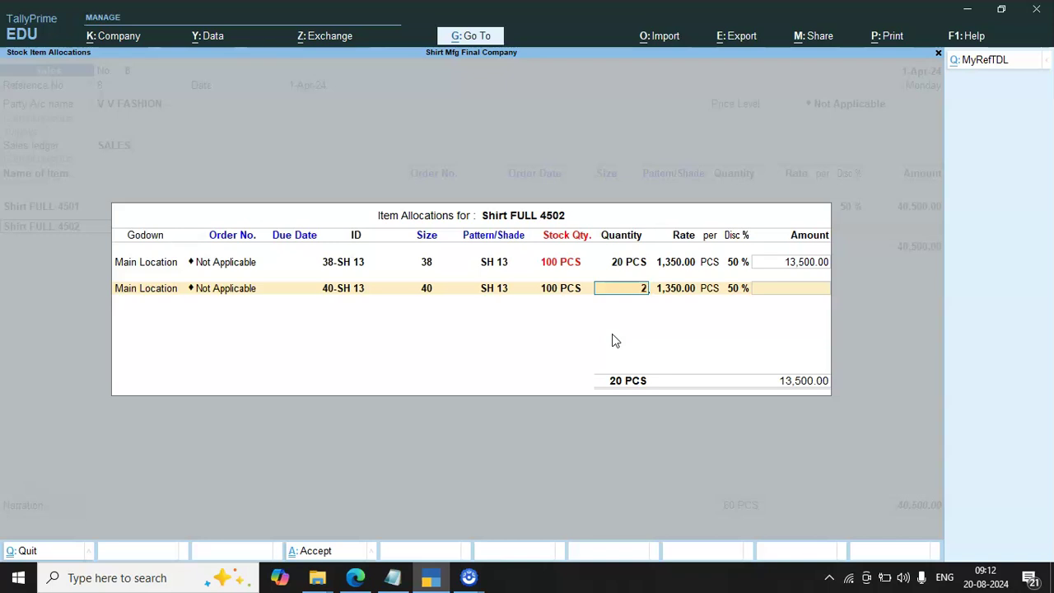
{"action": "type", "text": "0"}
{"action": "key", "text": "Return"}
Allocate 20 PCS of 42-SH 13 and finish the allocations for Shirt FULL 4502.
{"action": "type", "text": "42-SH 13"}
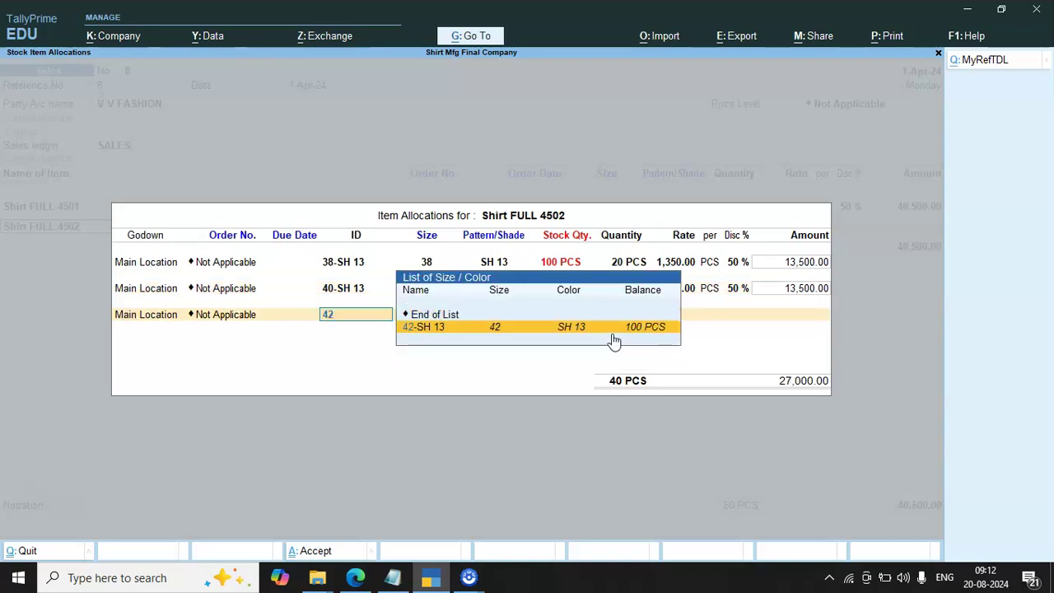
{"action": "key", "text": "Return"}
{"action": "type", "text": "20"}
{"action": "key", "text": "Return"}
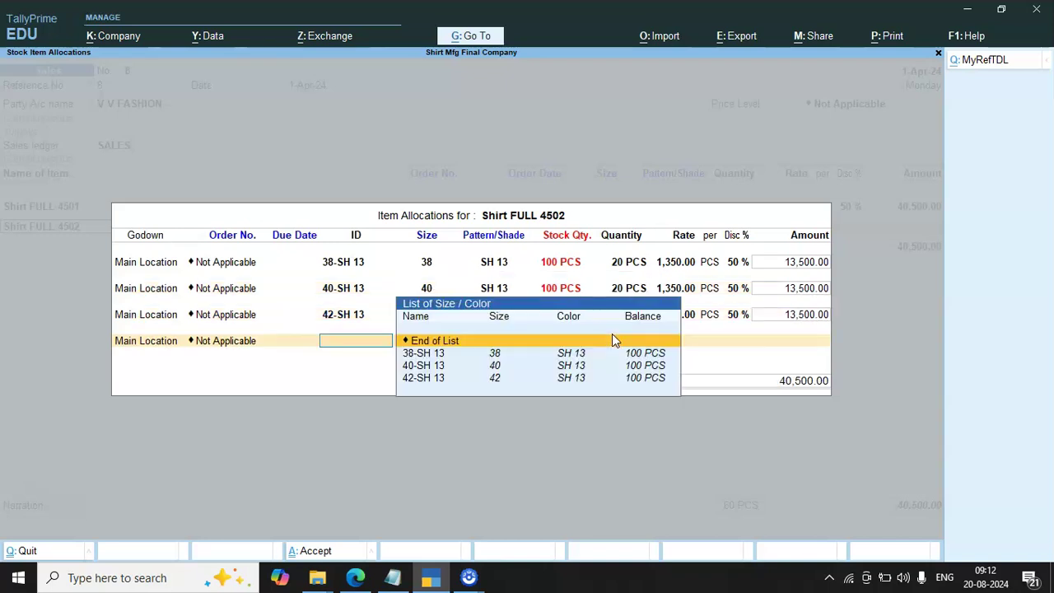
{"action": "key", "text": "Return"}
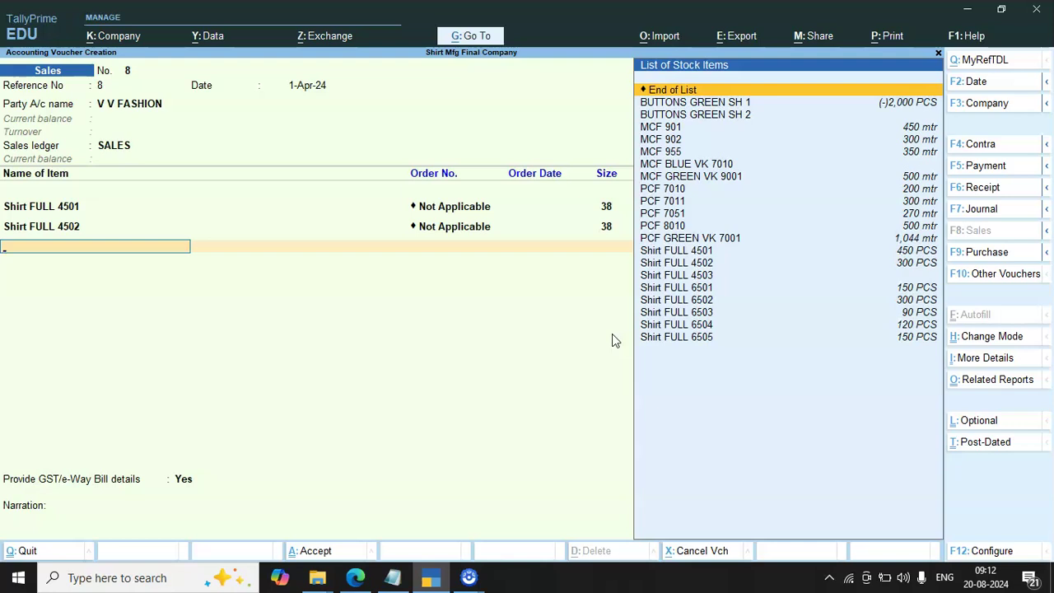
Add the stock item Shirt FULL 6501 and allocate it from the Main Location godown.
{"action": "type", "text": "6501"}
{"action": "key", "text": "Return"}
{"action": "key", "text": "Down"}
{"action": "key", "text": "Down"}
{"action": "key", "text": "Down"}
{"action": "key", "text": "Return"}
{"action": "key", "text": "Return"}
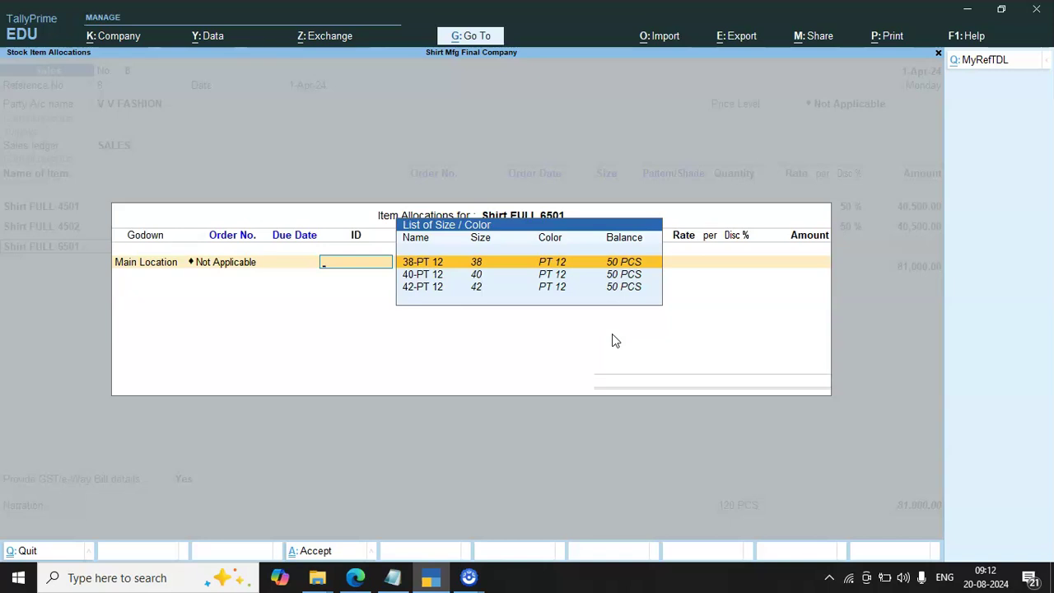
Allocate 10 PCS each of 38-PT 12 and 40-PT 12 for Shirt FULL 6501.
{"action": "type", "text": "38"}
{"action": "key", "text": "Return"}
{"action": "type", "text": "10"}
{"action": "key", "text": "Return"}
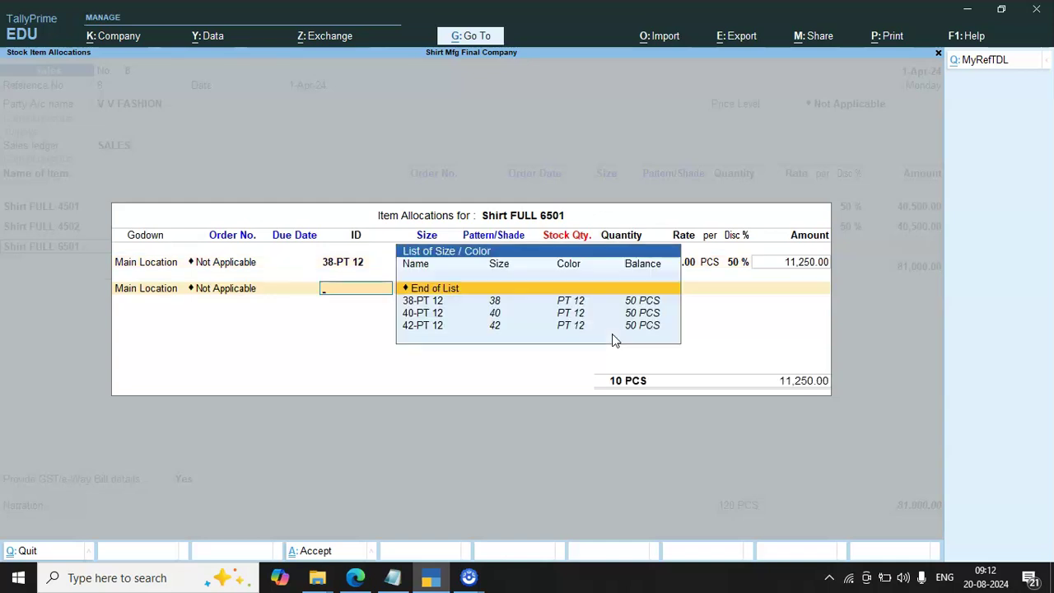
{"action": "type", "text": "40"}
{"action": "key", "text": "Return"}
{"action": "type", "text": "10"}
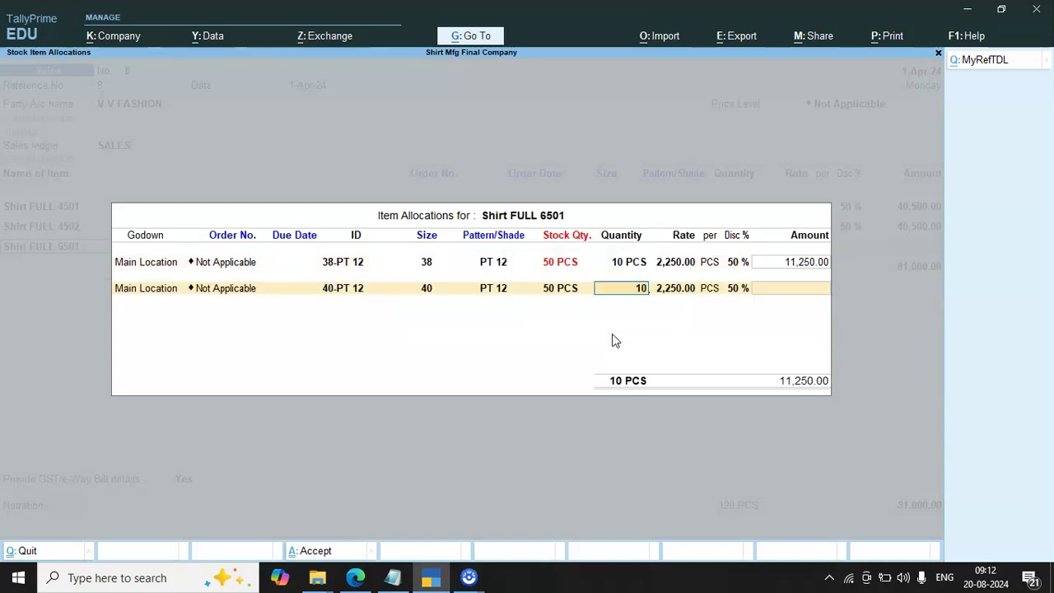
{"action": "key", "text": "Return"}
Allocate 10 PCS of 42-PT 12 and finish the allocations for Shirt FULL 6501.
{"action": "type", "text": "42"}
{"action": "key", "text": "Return"}
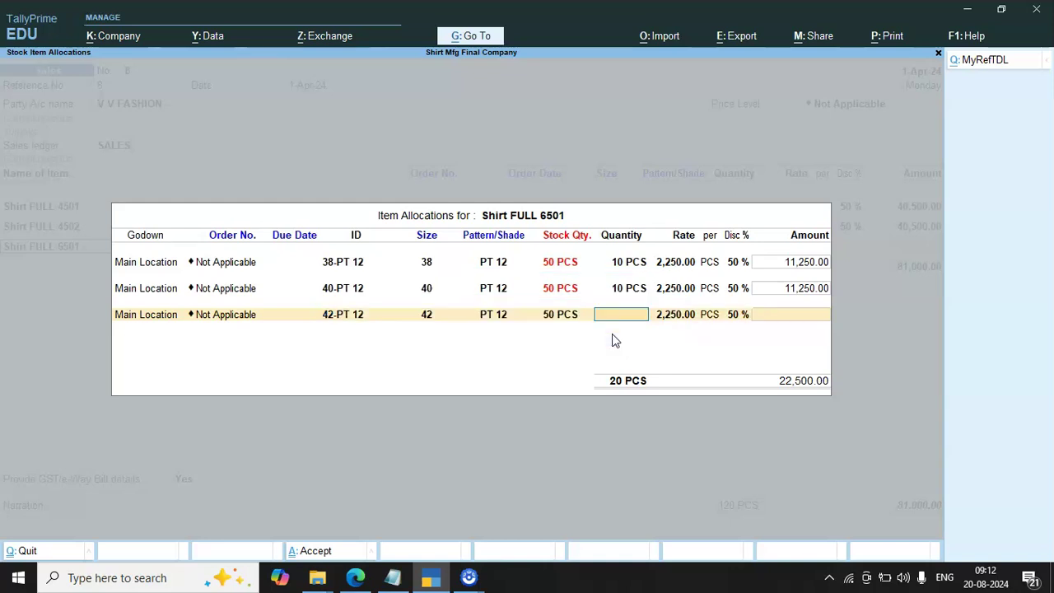
{"action": "type", "text": "10"}
{"action": "key", "text": "Return"}
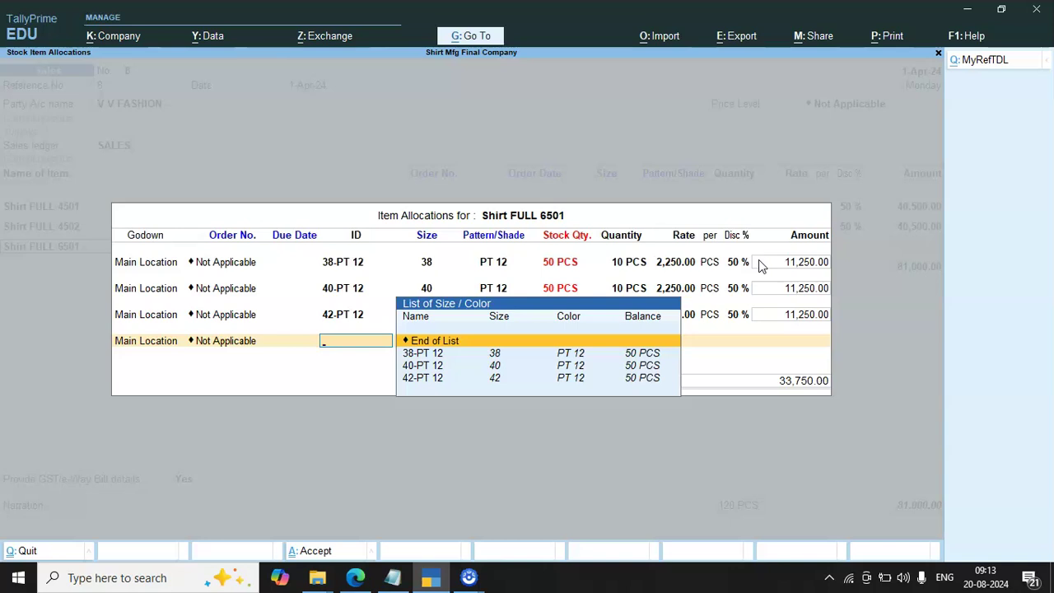
{"action": "key", "text": "Return"}
End the item list and accept the e-Way Bill and transport details with their default values.
{"action": "key", "text": "Return"}
{"action": "key", "text": "Return"}
{"action": "key", "text": "Return"}
{"action": "key", "text": "Return"}
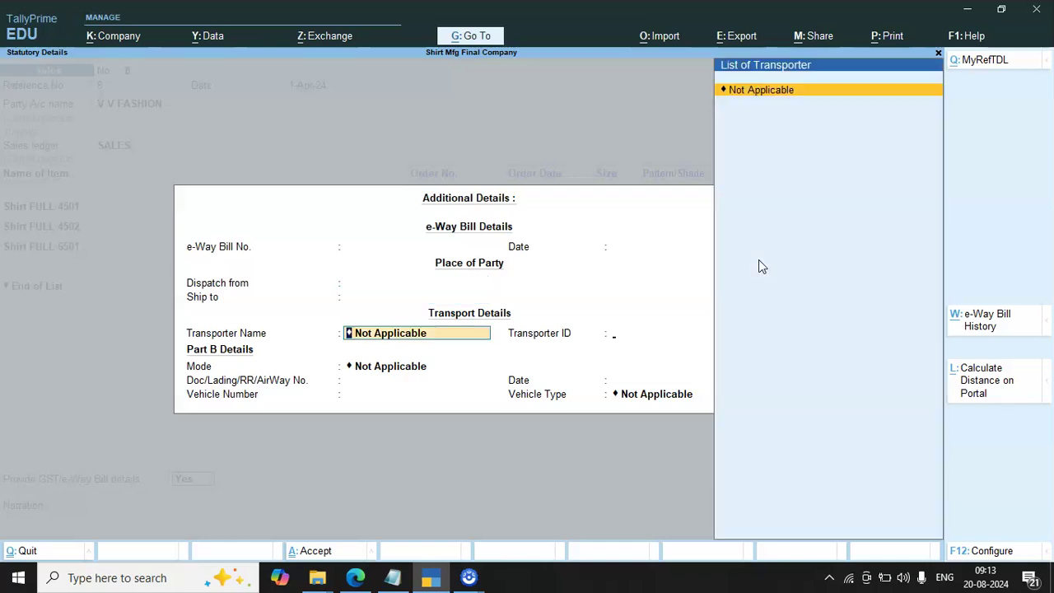
{"action": "key", "text": "ctrl+a"}
{"action": "key", "text": "Return"}
{"action": "key", "text": "Return"}
{"action": "key", "text": "Return"}
{"action": "key", "text": "Return"}
{"action": "key", "text": "Return"}
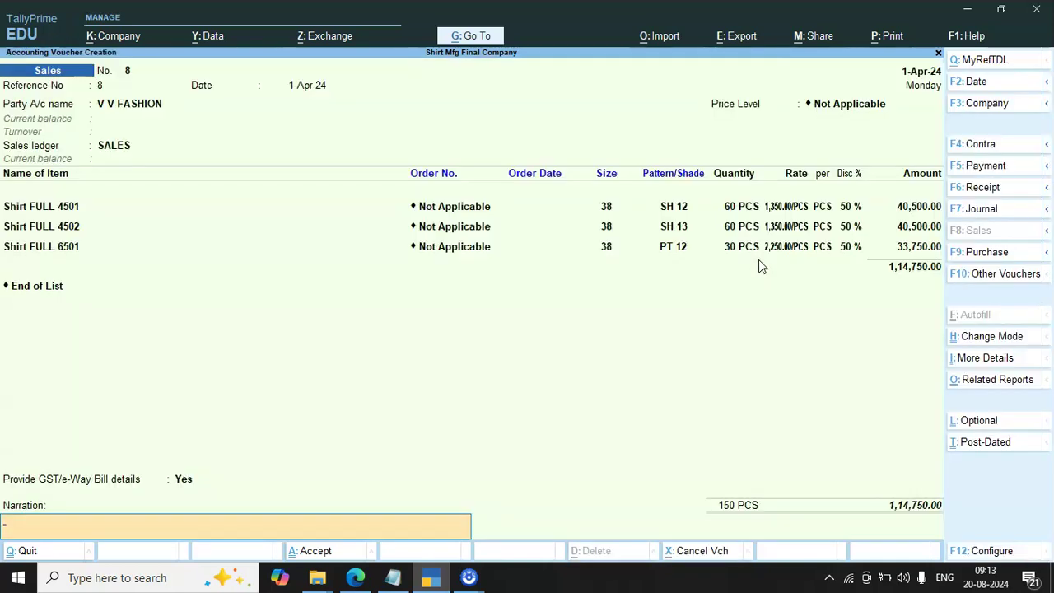
Leave the narration blank and save the sales voucher.
{"action": "key", "text": "Return"}
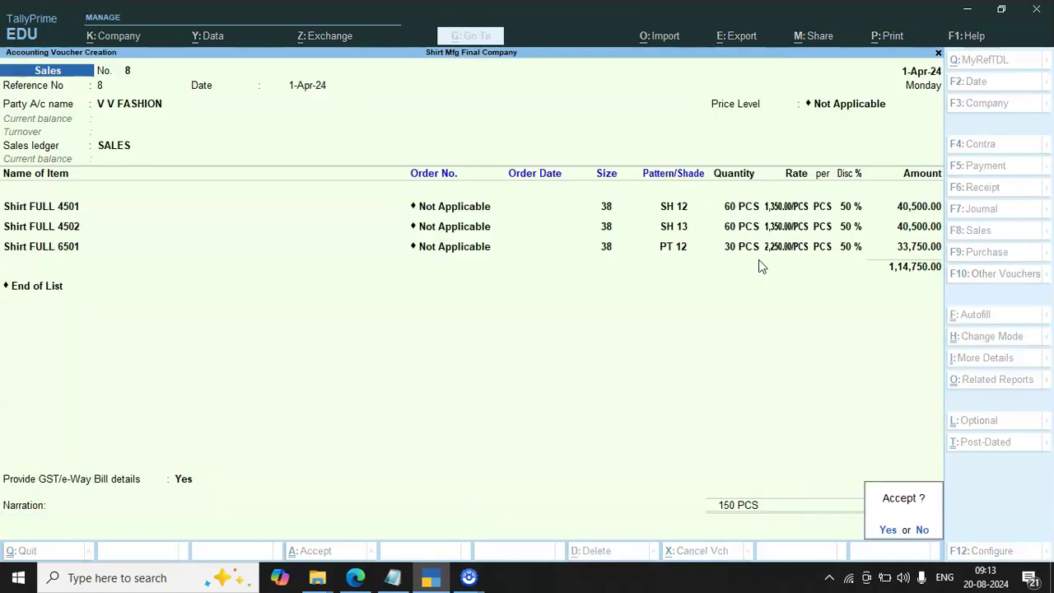
{"action": "key", "text": "Return"}
{"action": "key", "text": "n"}
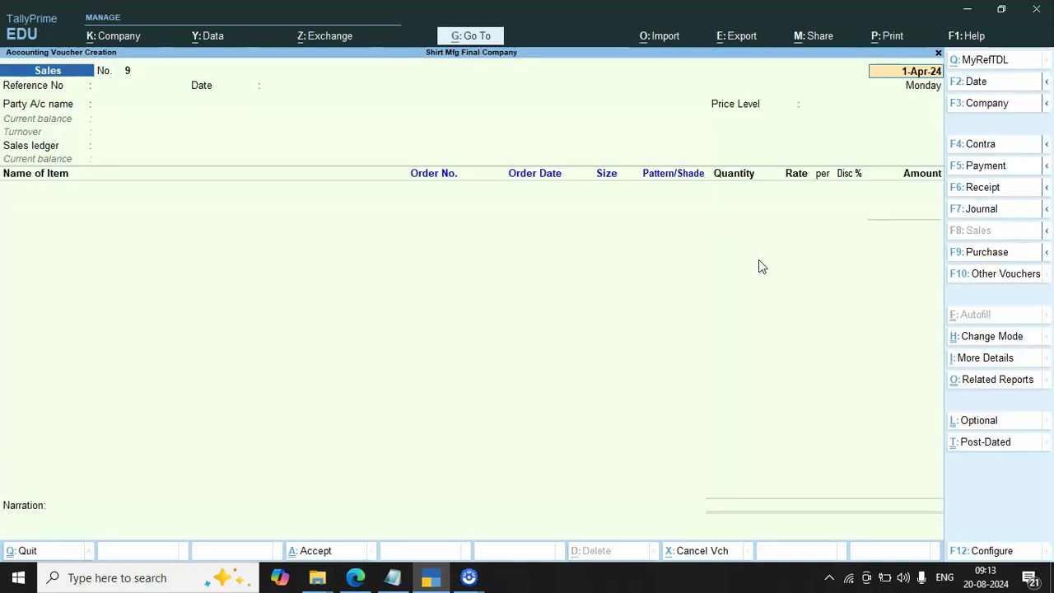
Reopen sales voucher 8 and view an enlarged print preview of its Delivery Note / Packing List.
{"action": "key", "text": "Page_Up"}
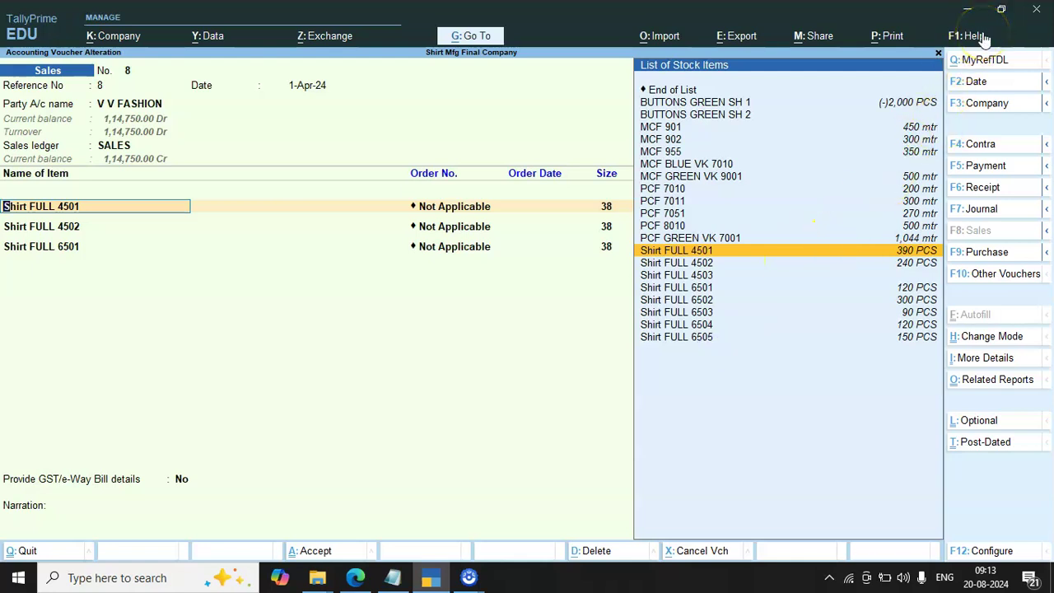
{"action": "left_click", "coordinate": [891, 39]}
{"action": "key", "text": "Return"}
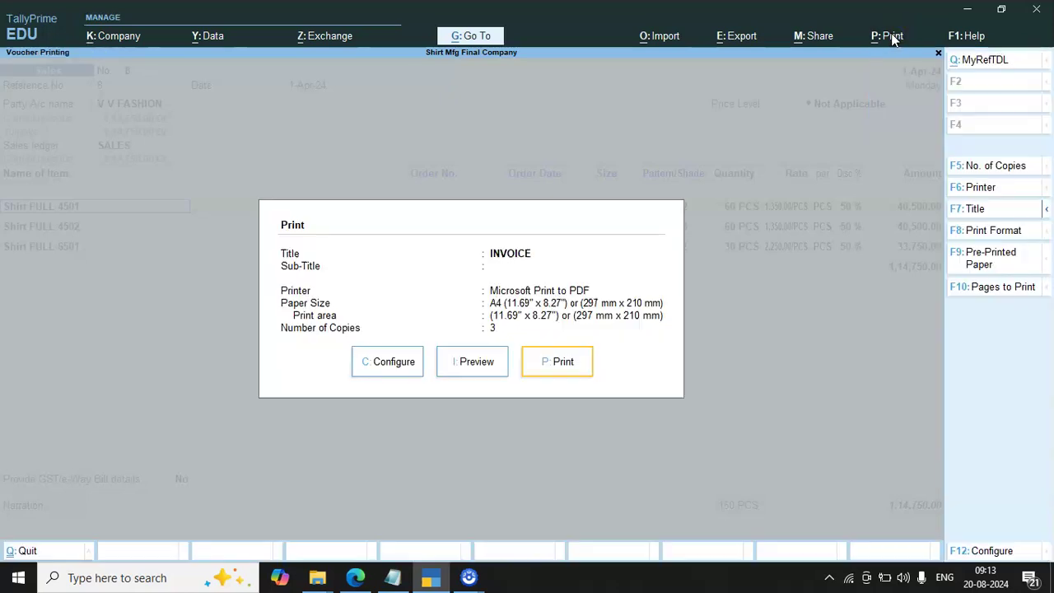
{"action": "key", "text": "i"}
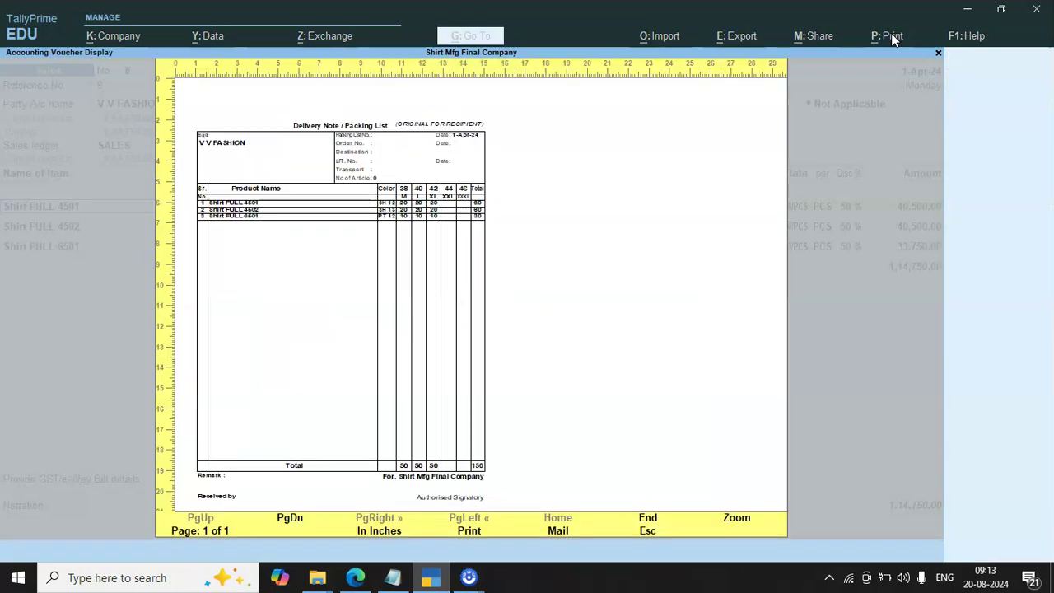
{"action": "key", "text": "Return"}
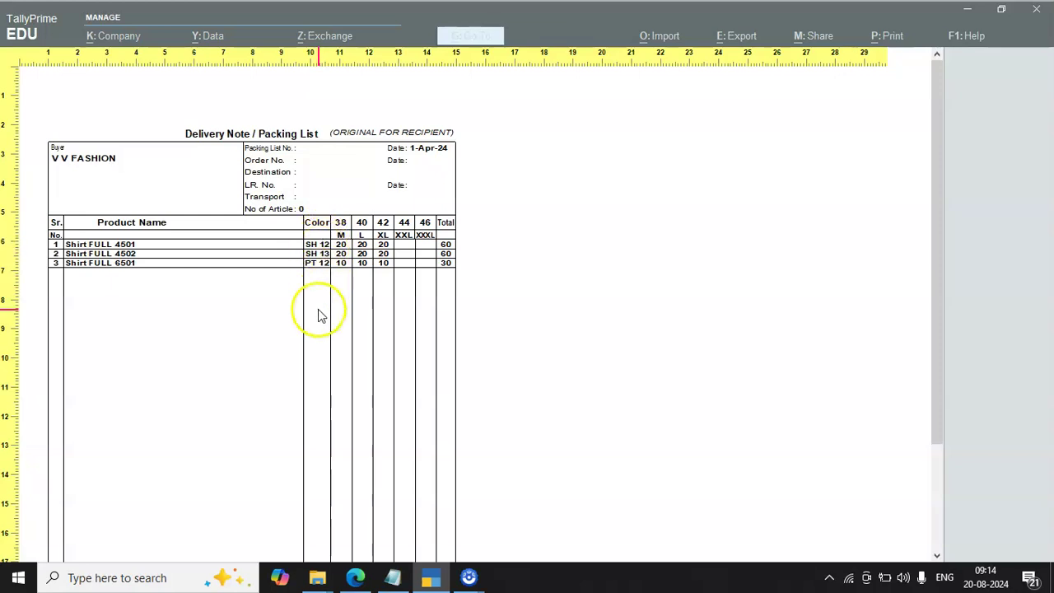
Review the enlarged packing list down to its size-wise totals, dismiss the battery warning, and close the preview to return to the voucher.
{"action": "scroll", "coordinate": [428, 267], "scroll_direction": "down", "scroll_amount": 3}
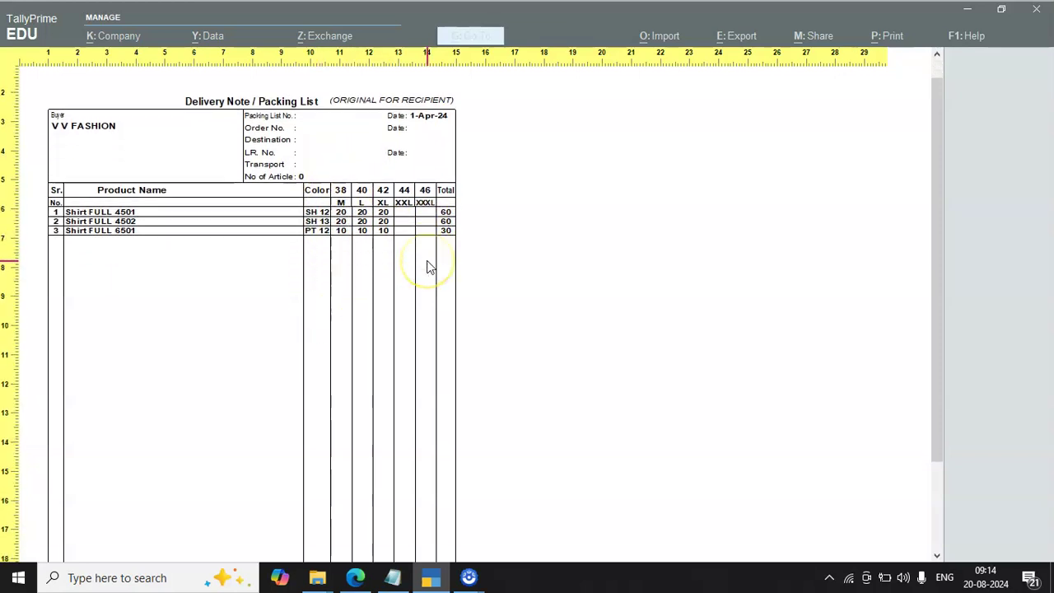
{"action": "scroll", "coordinate": [429, 267], "scroll_direction": "up", "scroll_amount": 3}
{"action": "scroll", "coordinate": [429, 265], "scroll_direction": "down", "scroll_amount": 3}
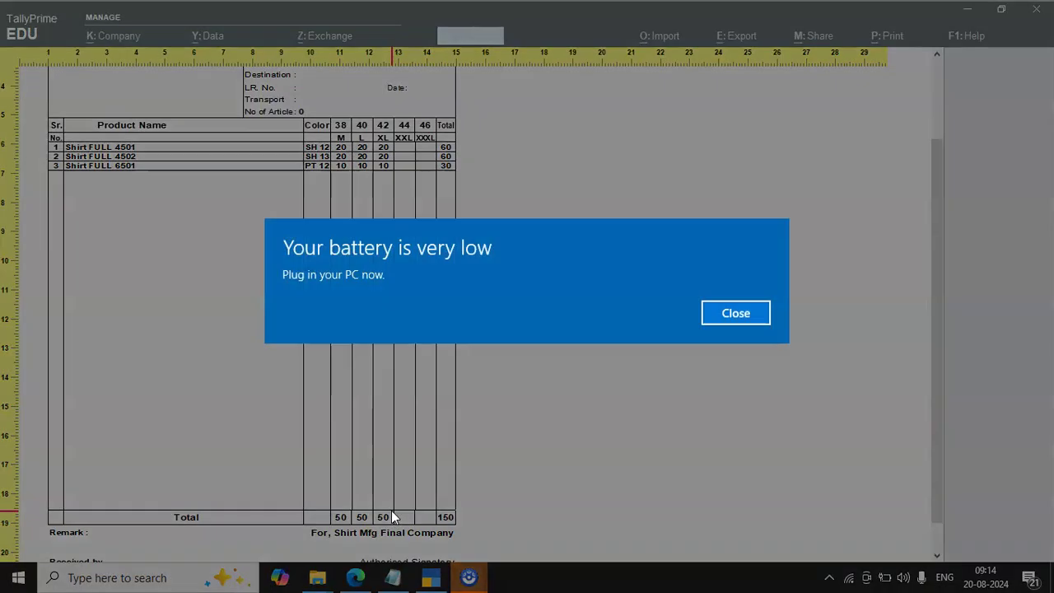
{"action": "key", "text": "Escape"}
{"action": "key", "text": "alt+z"}
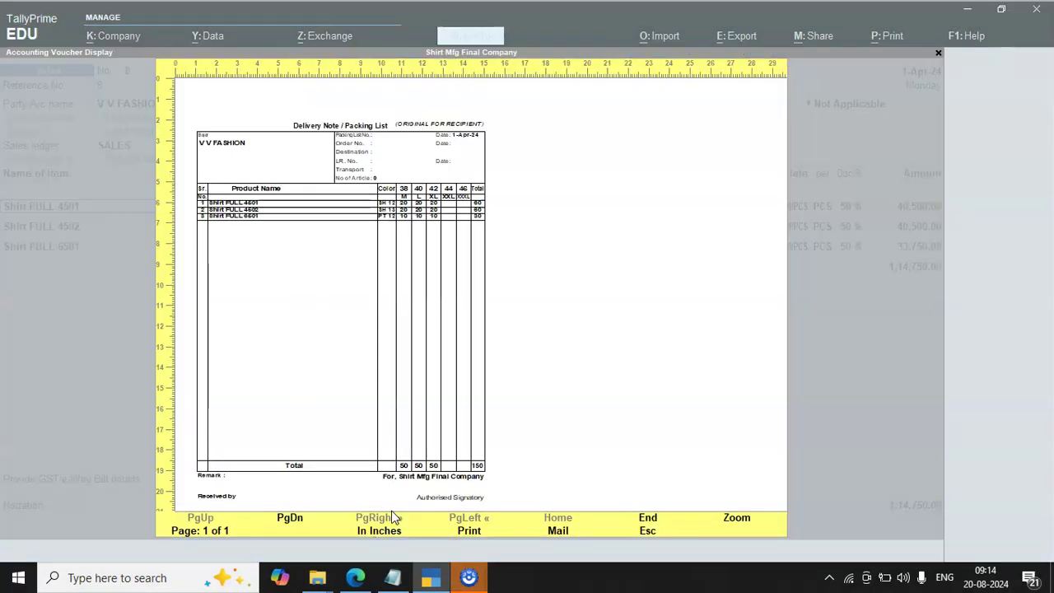
{"action": "right_click", "coordinate": [463, 309]}
{"action": "key", "text": "Escape"}
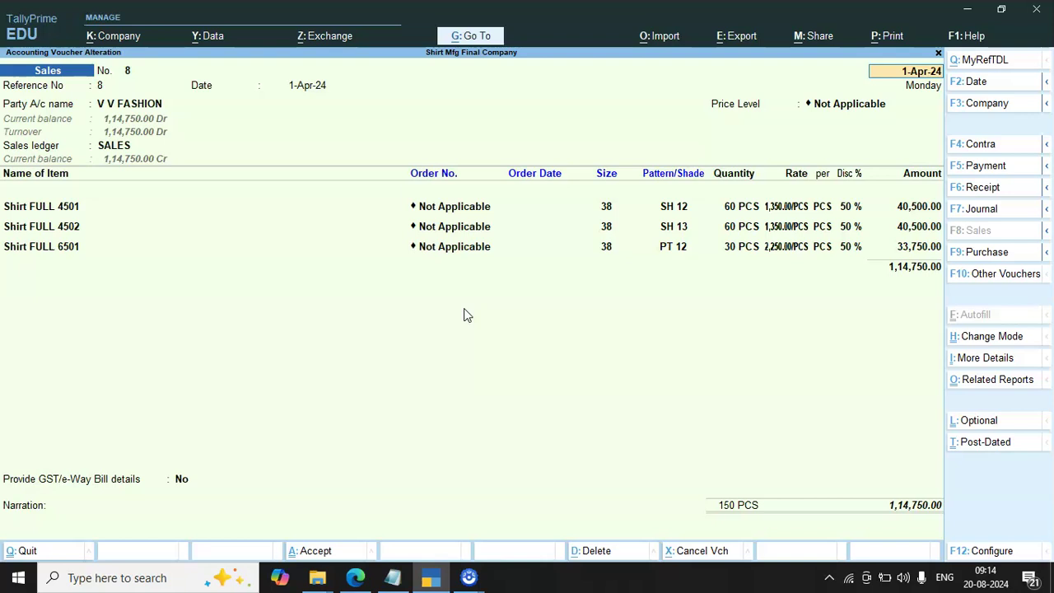
{"action": "right_click", "coordinate": [480, 292]}
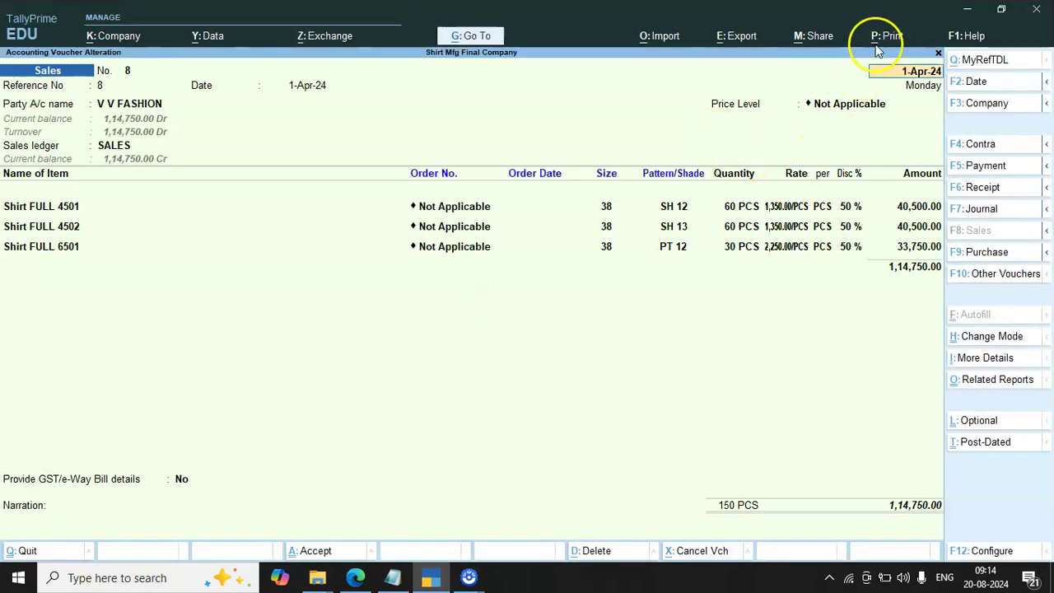
View an enlarged print preview of the current sales voucher's INVOICE.
{"action": "left_click", "coordinate": [884, 37]}
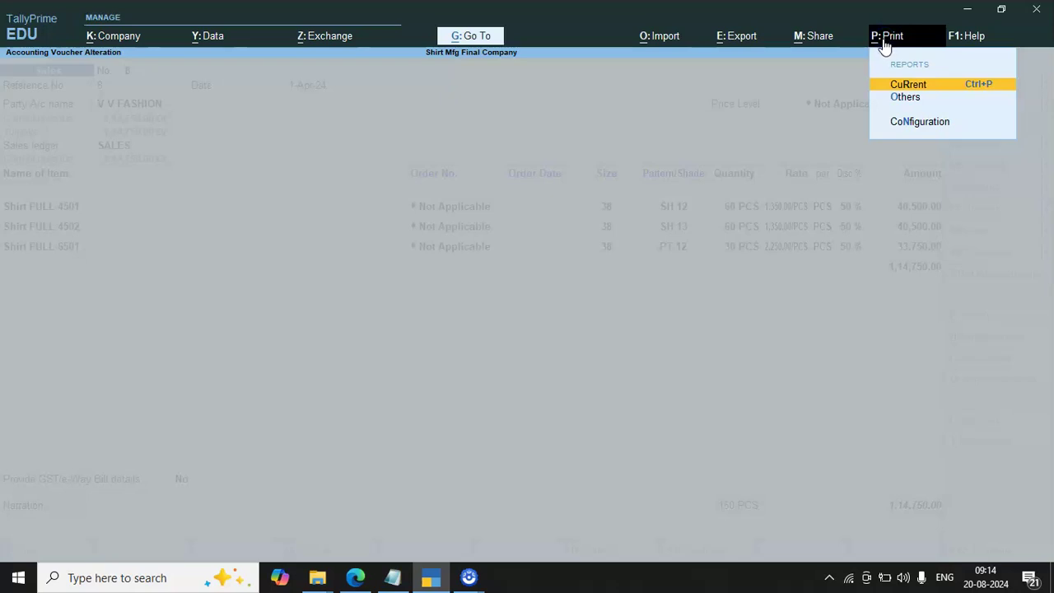
{"action": "key", "text": "Return"}
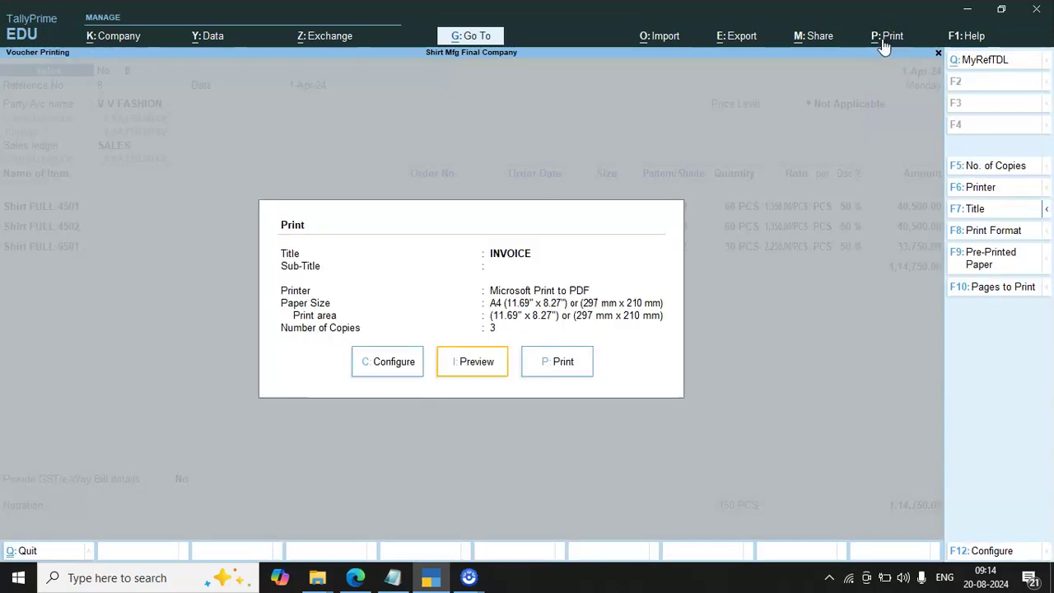
{"action": "key", "text": "Return"}
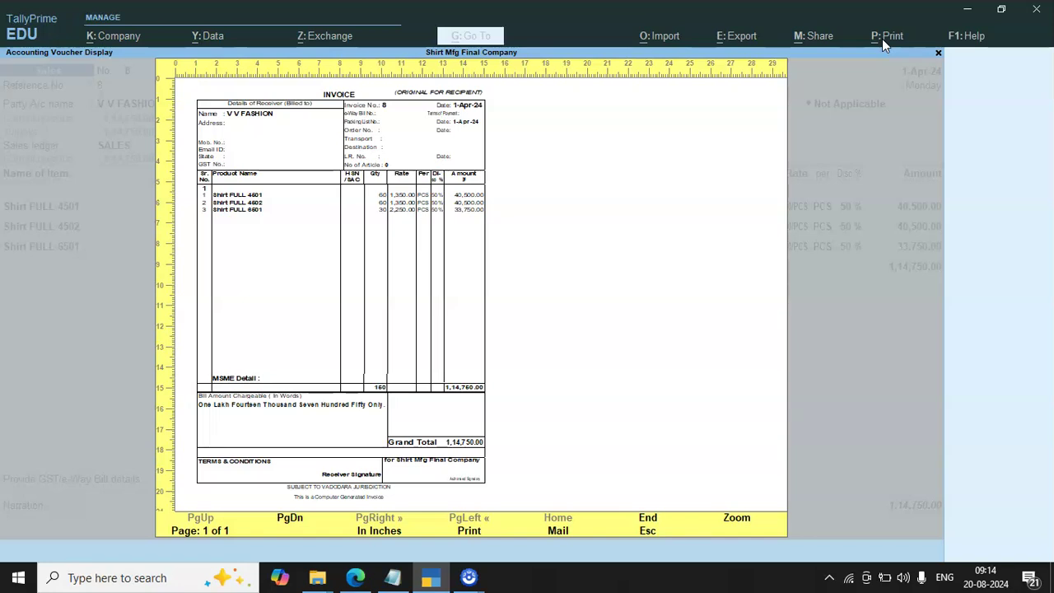
{"action": "key", "text": "alt+z"}
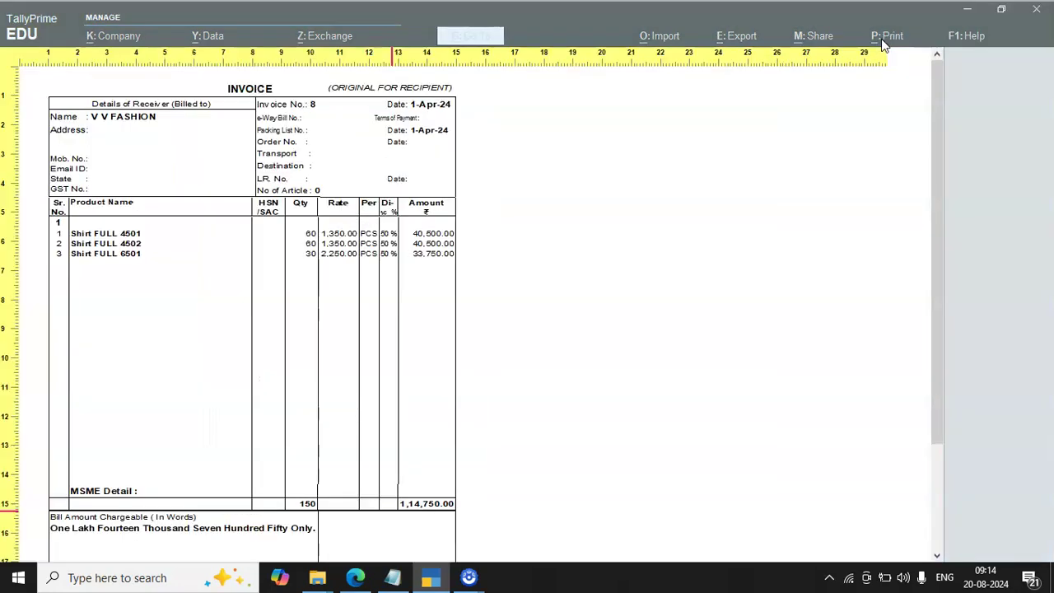
{"action": "left_click", "coordinate": [881, 39]}
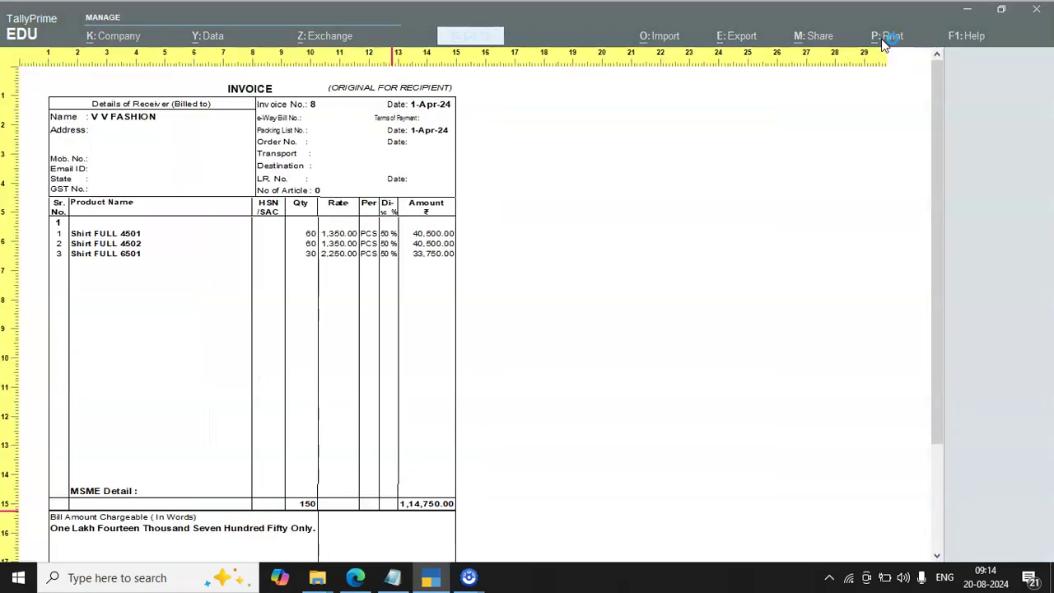